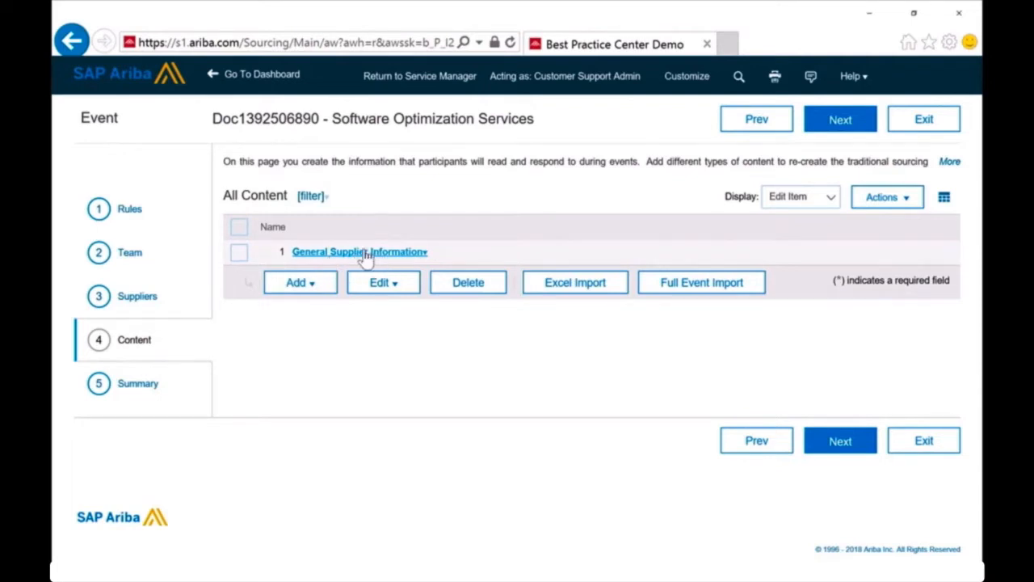
Choose the Supplier Profile Questionnaire in the library's Supplier Knowledge Area as the content source for the General Supplier Information section
click(366, 253)
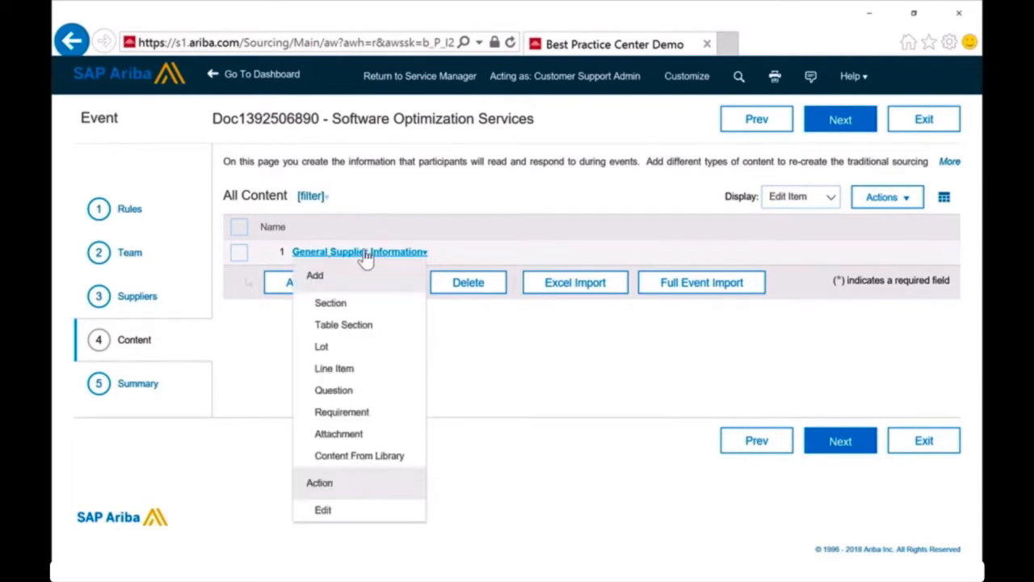
click(401, 466)
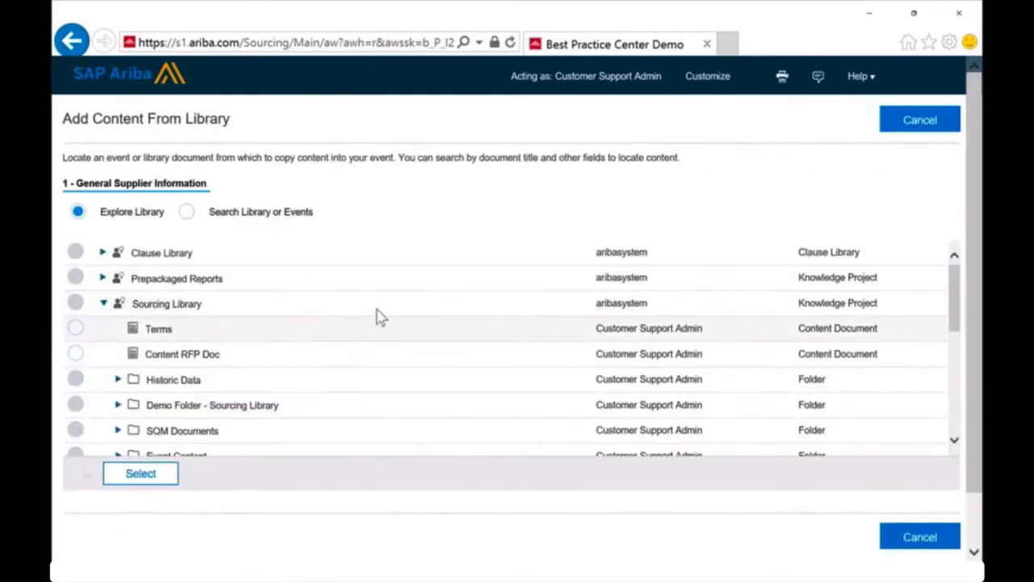
scroll(220, 340, down, 5)
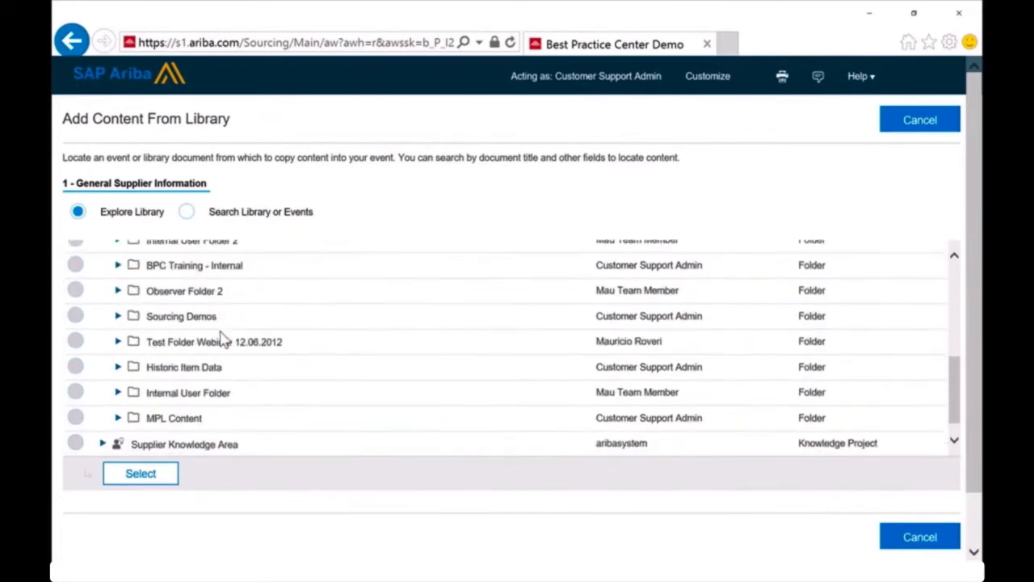
scroll(210, 347, down, 1)
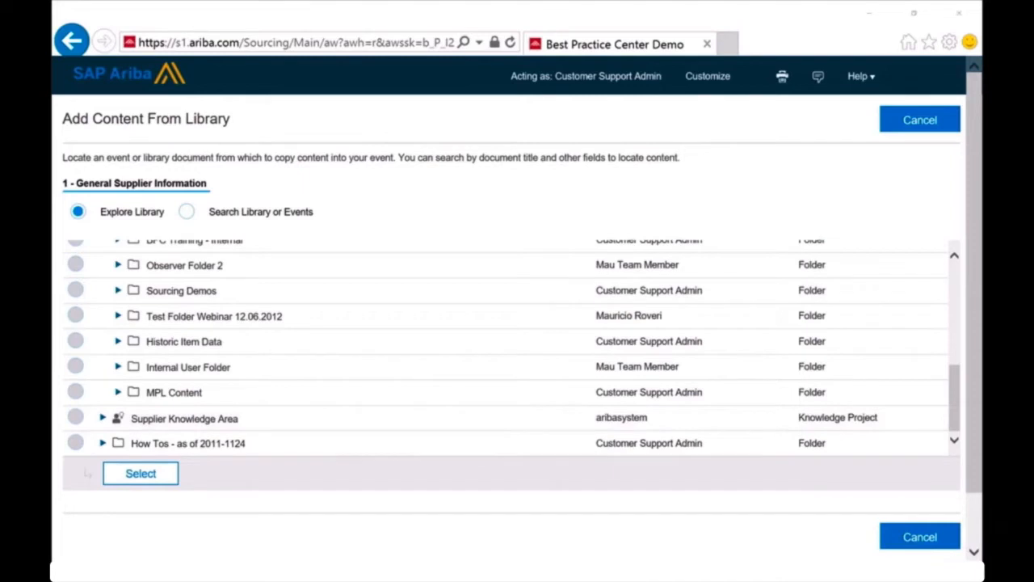
click(102, 418)
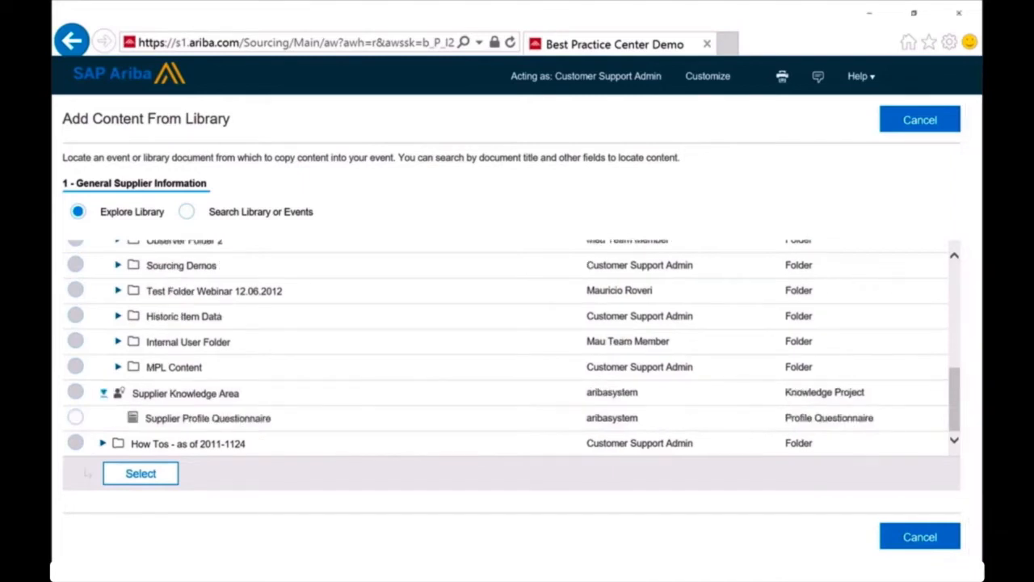
click(77, 418)
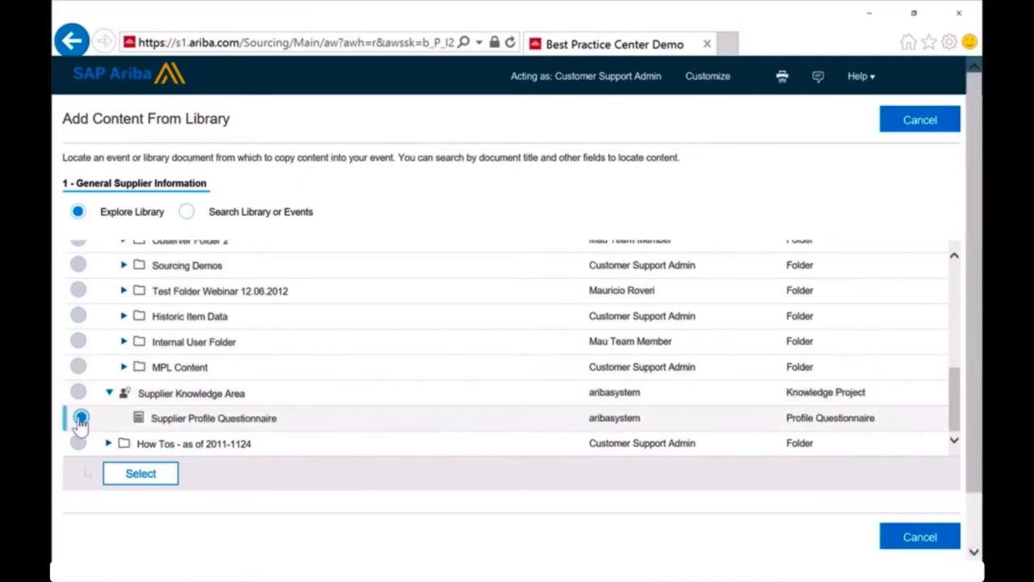
click(134, 481)
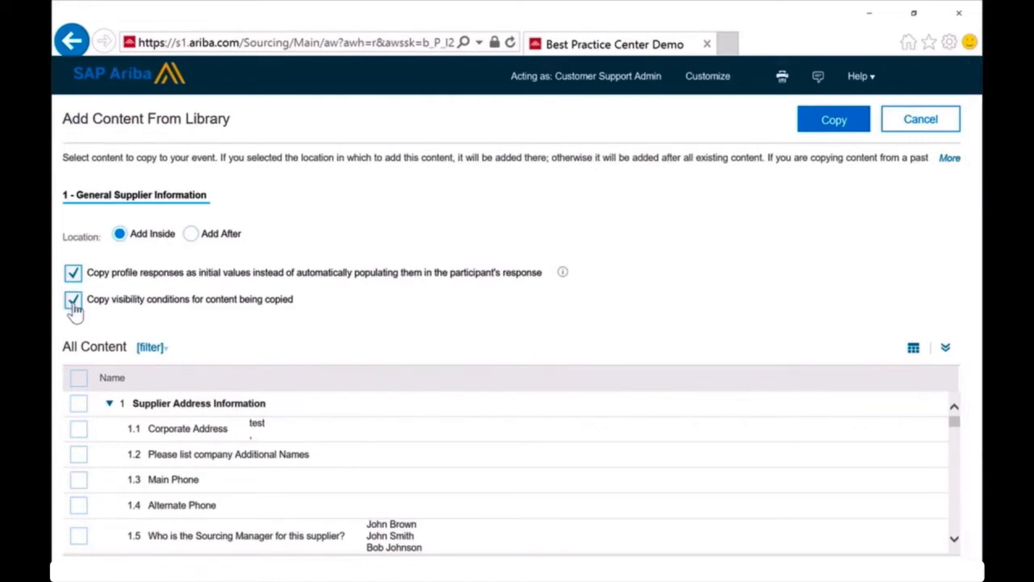
Exclude visibility conditions from the copy and mark the Corporate Address and Main Phone questions for copying
click(73, 301)
scroll(412, 284, down, 3)
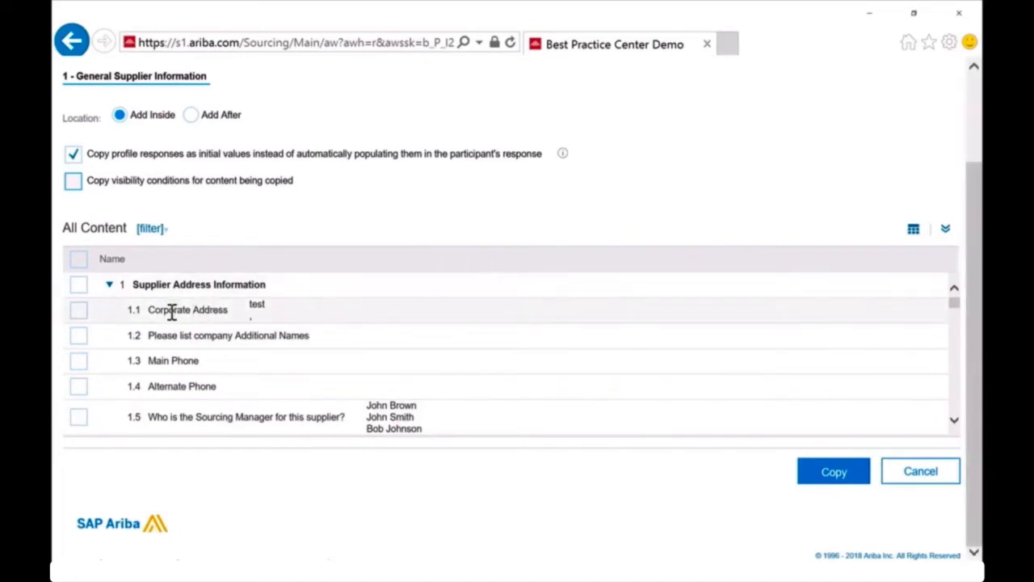
click(80, 313)
click(82, 361)
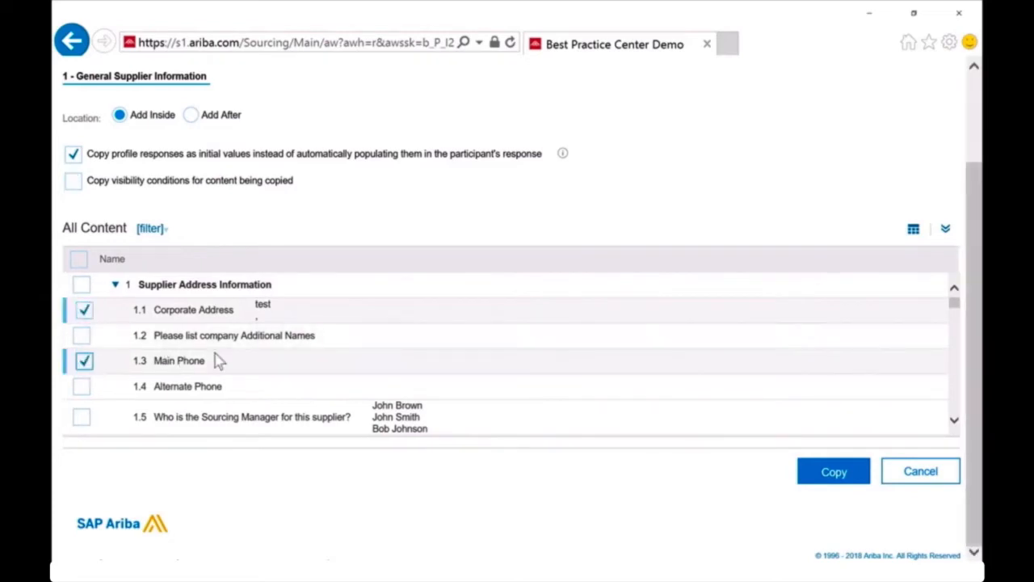
Mark List commodities supplied, Tax ID No. and Company D-U-N-S # as well, and copy the marked questions into the event
scroll(267, 362, down, 4)
scroll(266, 359, down, 2)
scroll(267, 356, up, 2)
click(82, 353)
scroll(220, 357, down, 2)
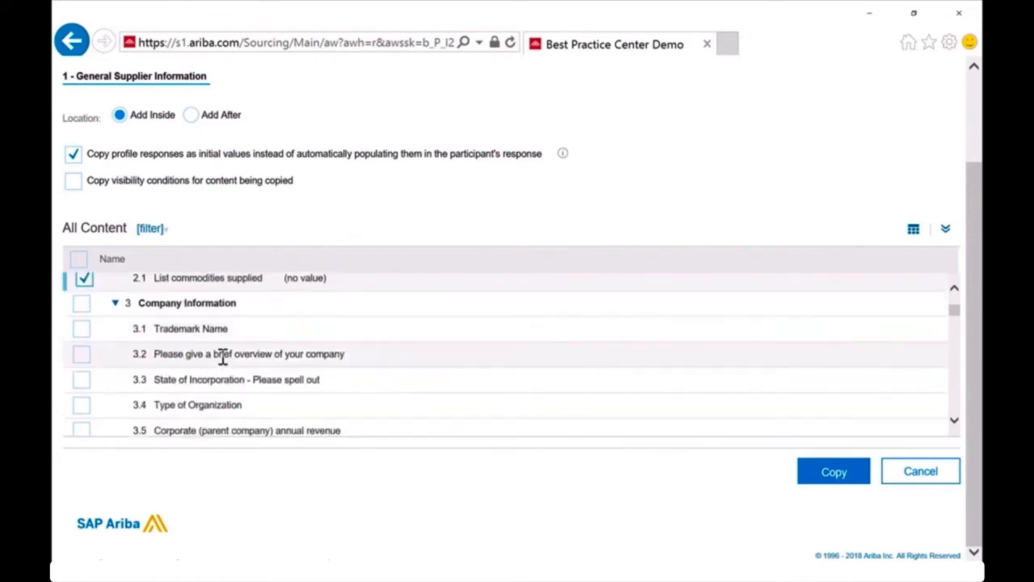
scroll(223, 360, down, 4)
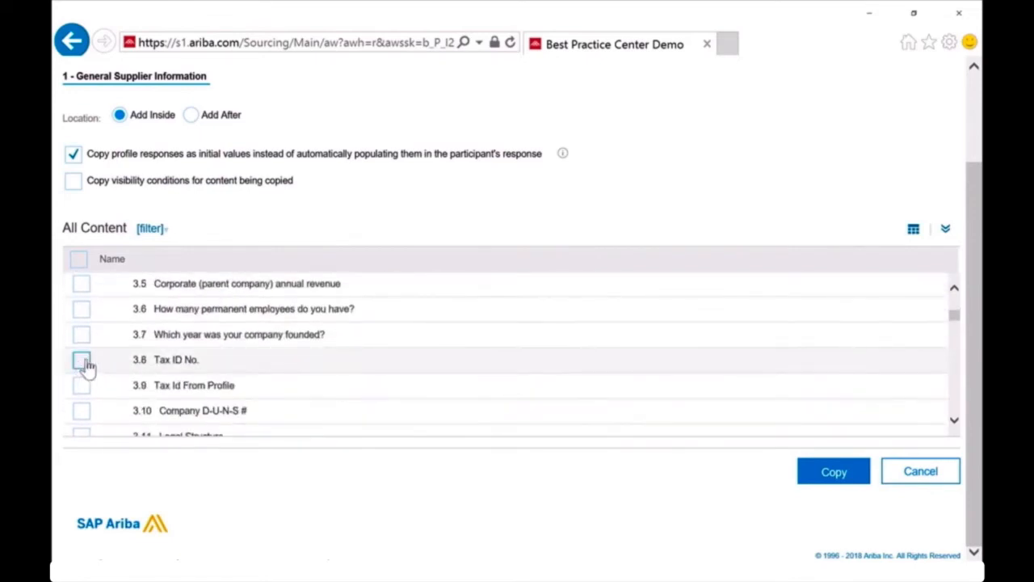
click(83, 362)
click(83, 412)
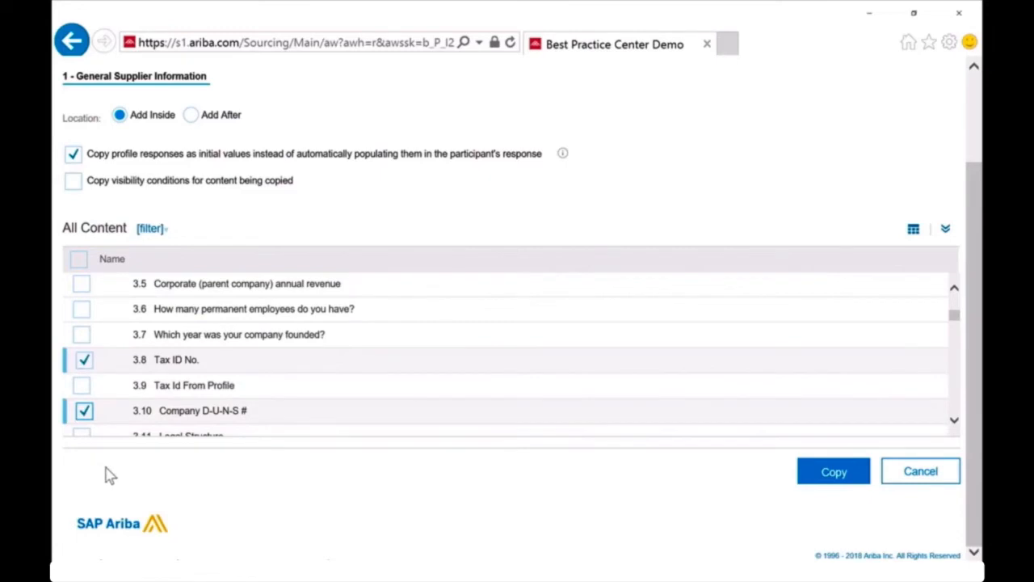
click(832, 471)
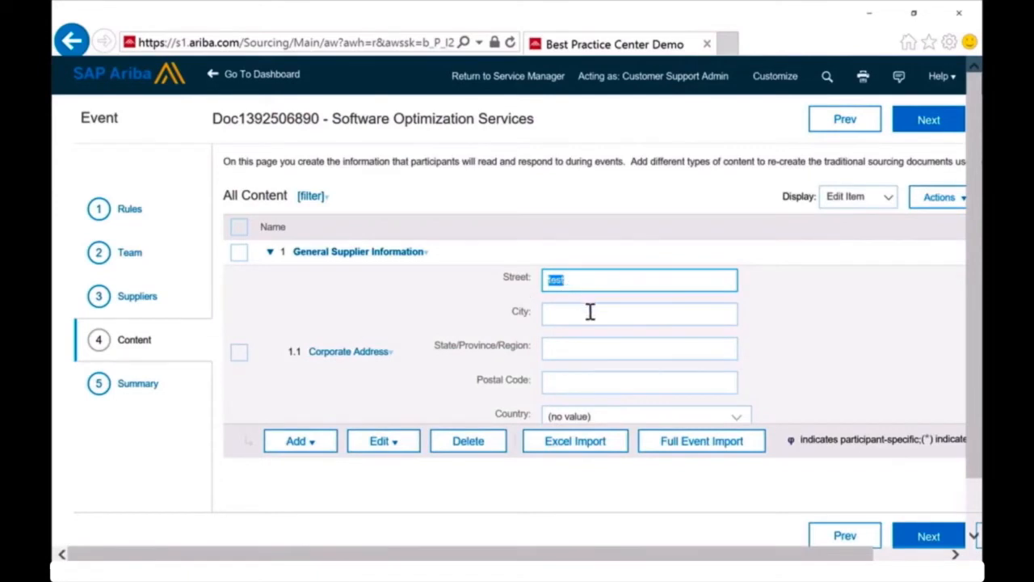
scroll(591, 315, down, 3)
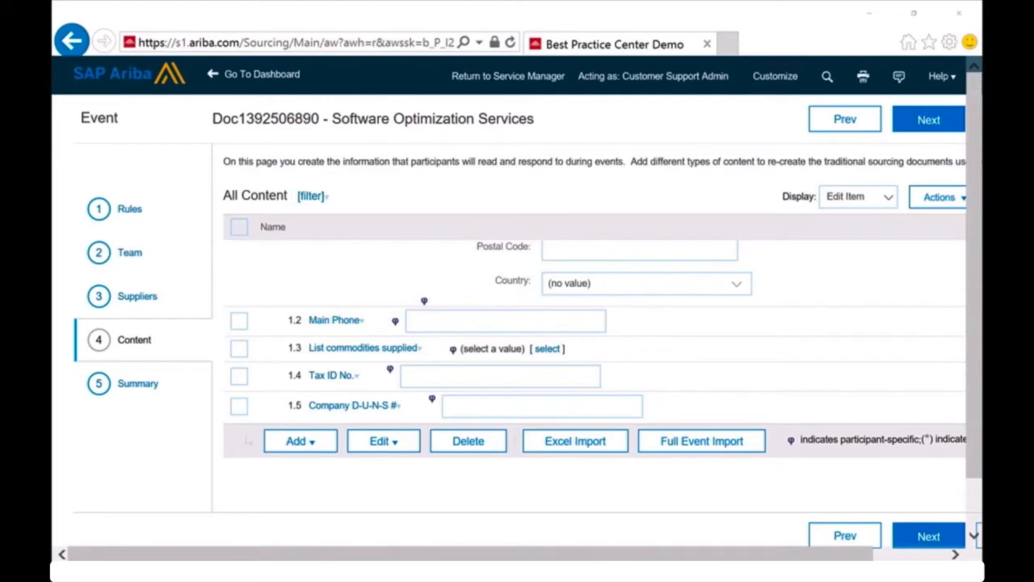
scroll(594, 331, up, 2)
double_click(556, 280)
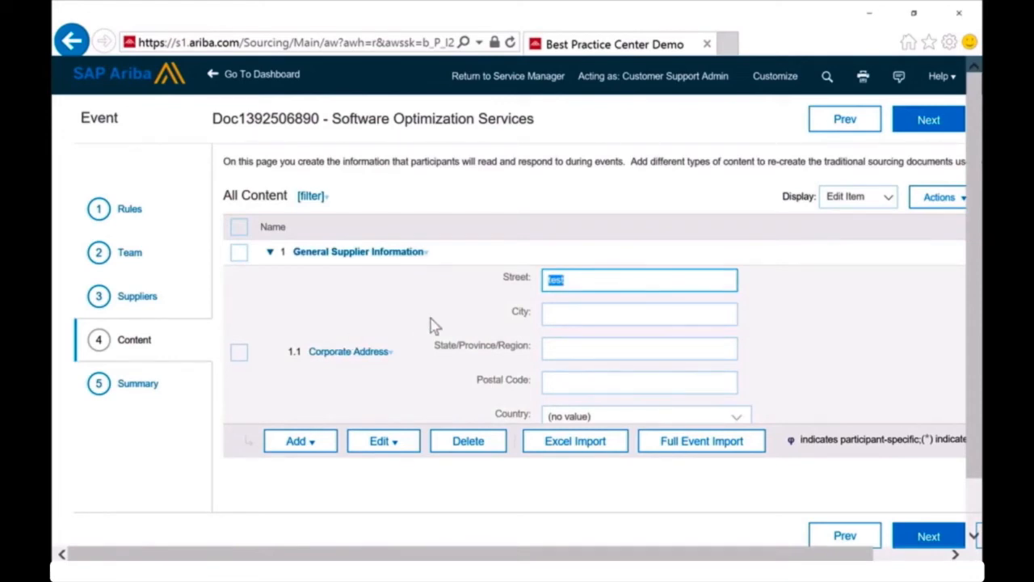
Edit the Main Phone question to use no participant-specific initial values and make its response "Yes, Participant Required"
scroll(450, 340, down, 1)
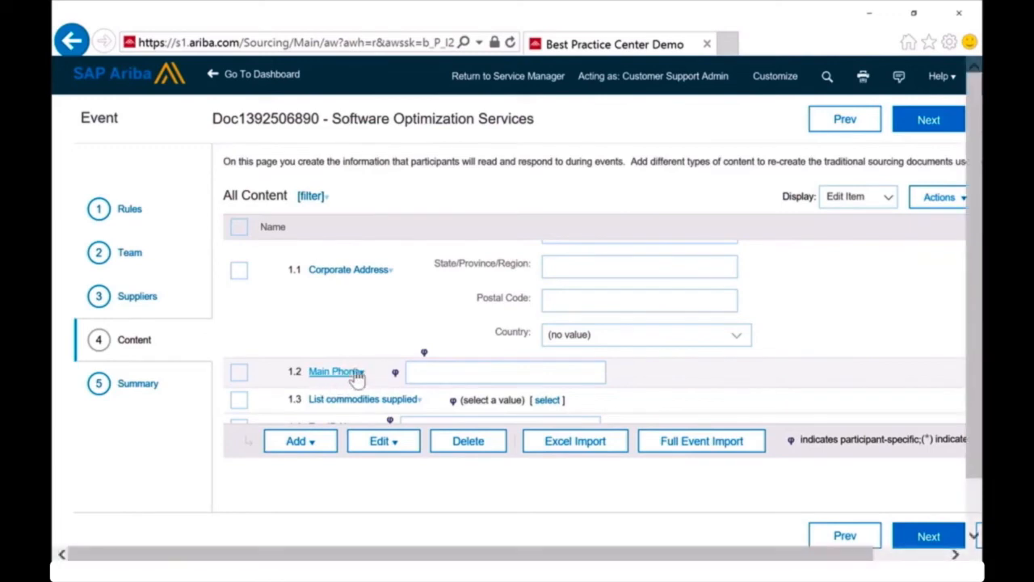
click(357, 375)
click(339, 424)
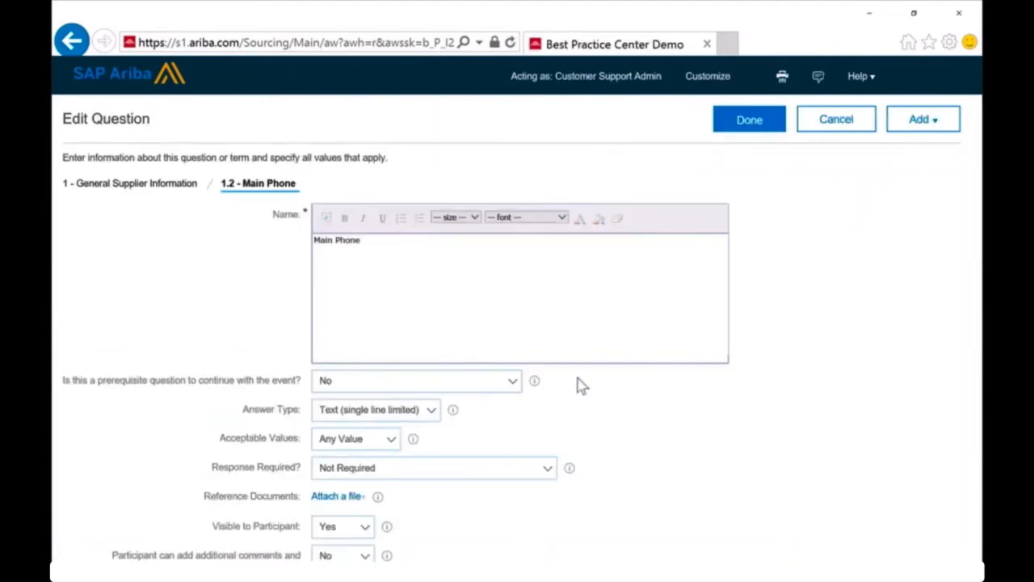
scroll(578, 388, down, 3)
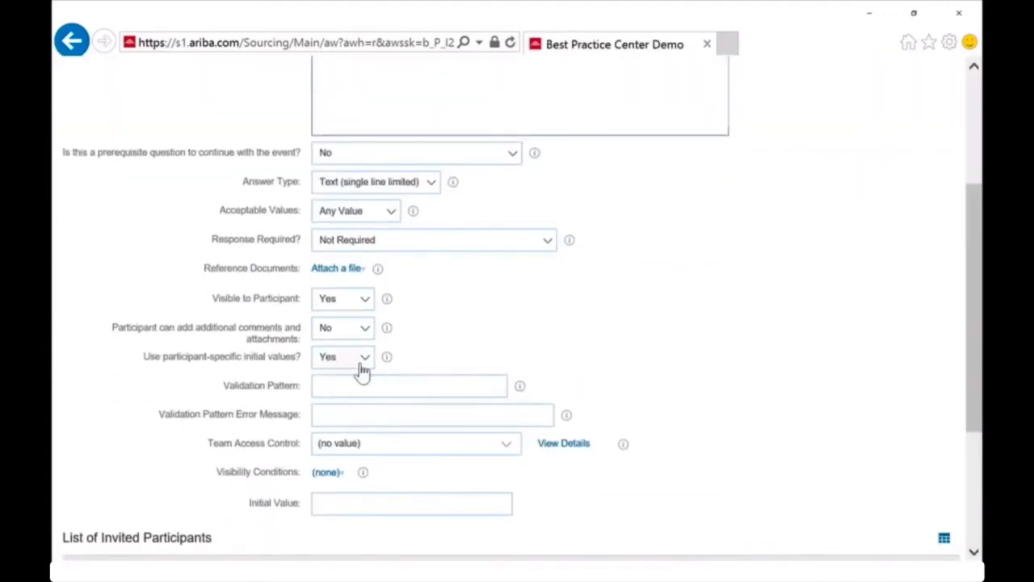
click(362, 364)
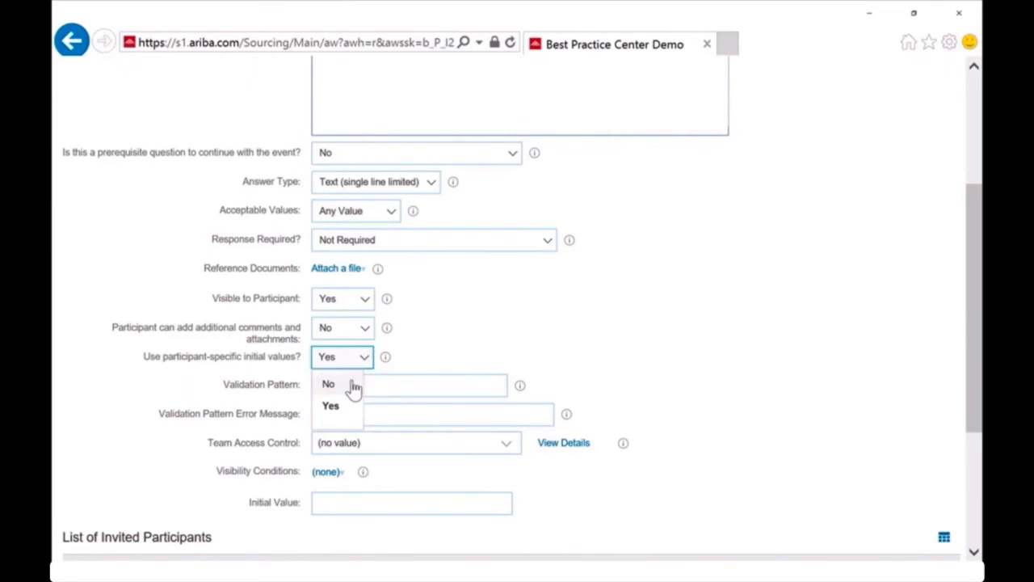
click(352, 385)
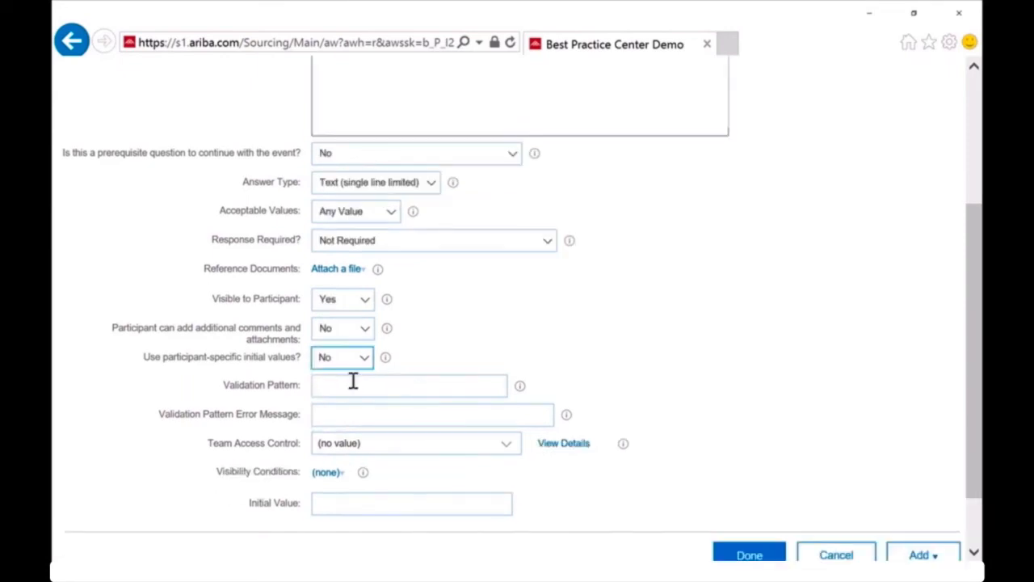
click(449, 246)
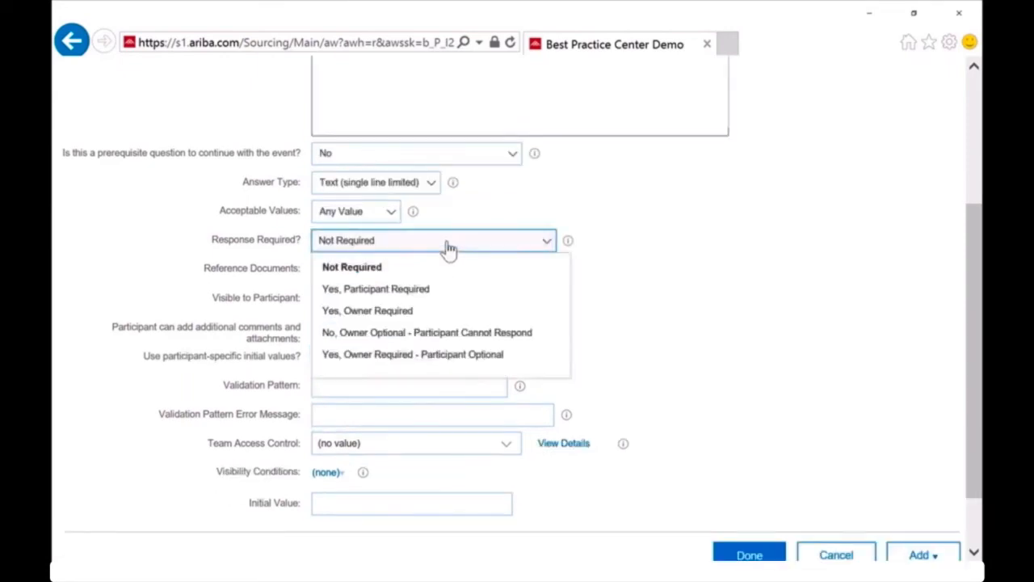
click(446, 291)
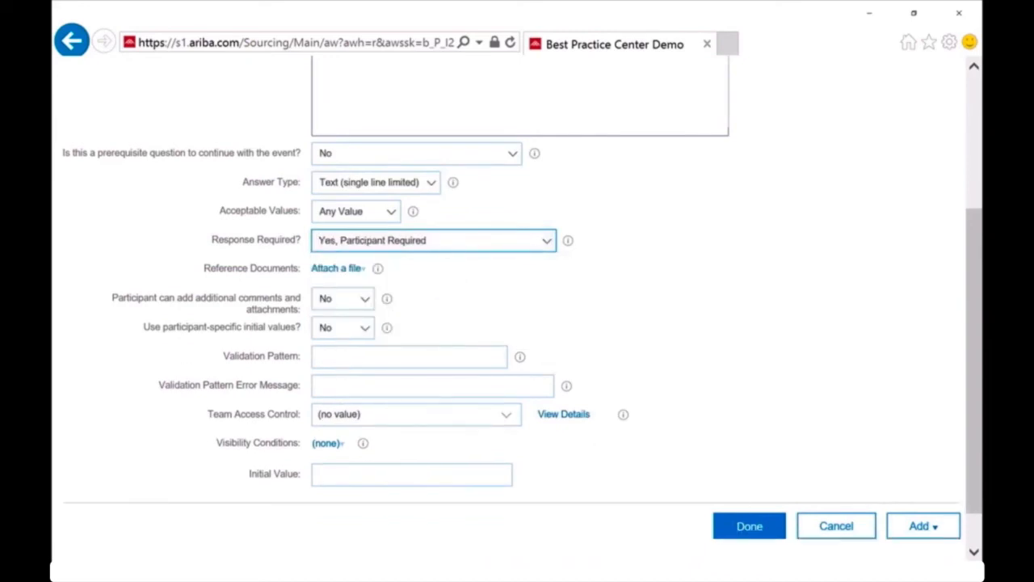
click(759, 533)
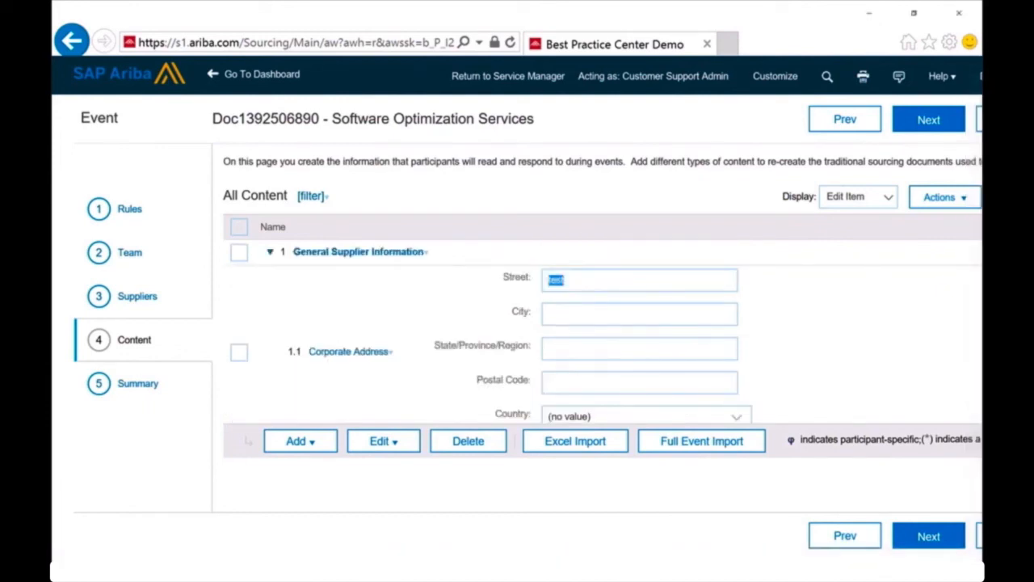
Open the Help Center and search the Ariba Exchange User Community for "how to add supplier profile questionnaire content"
click(940, 76)
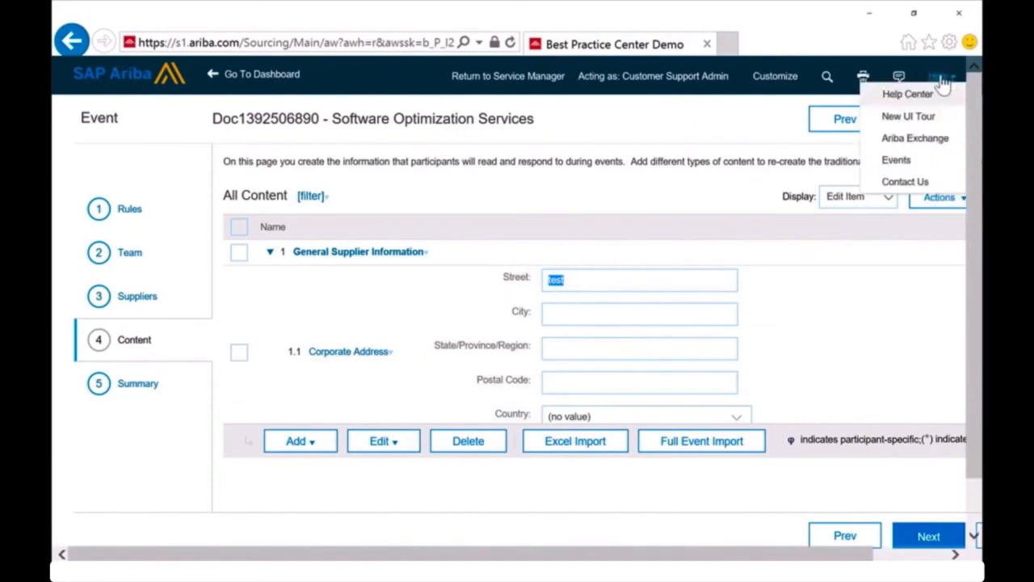
click(941, 98)
click(338, 125)
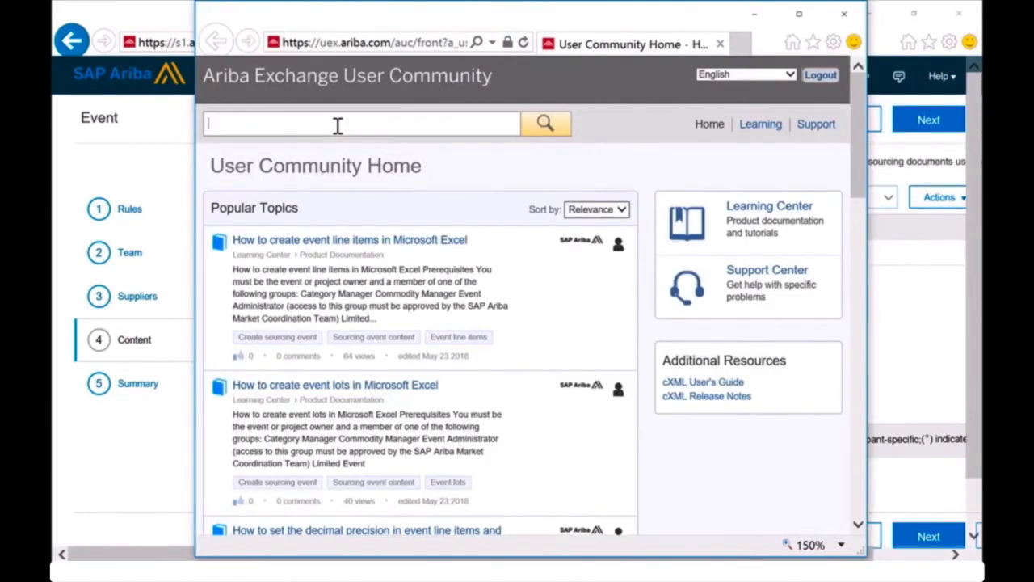
text(ho)
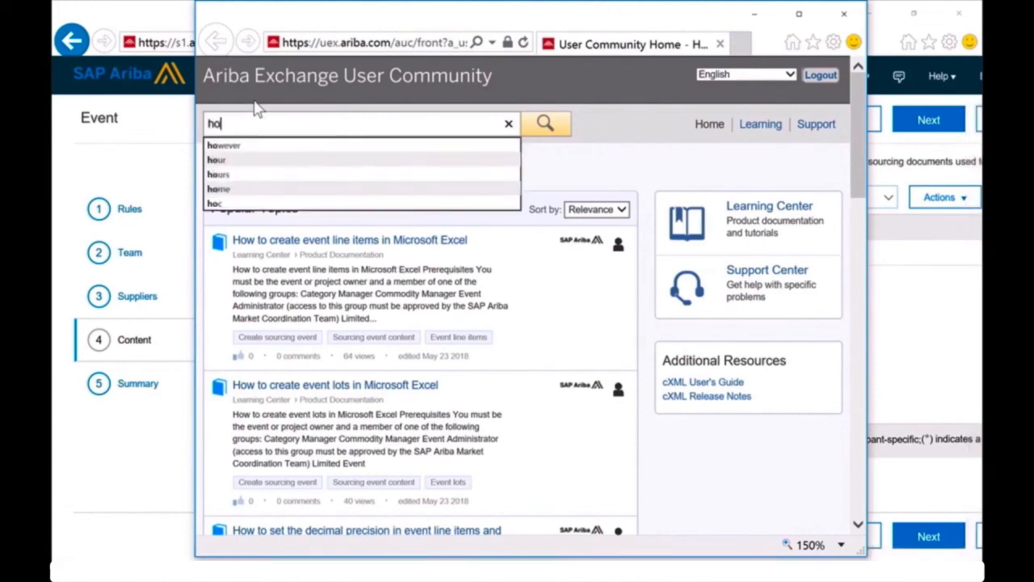
text(w to add supplier)
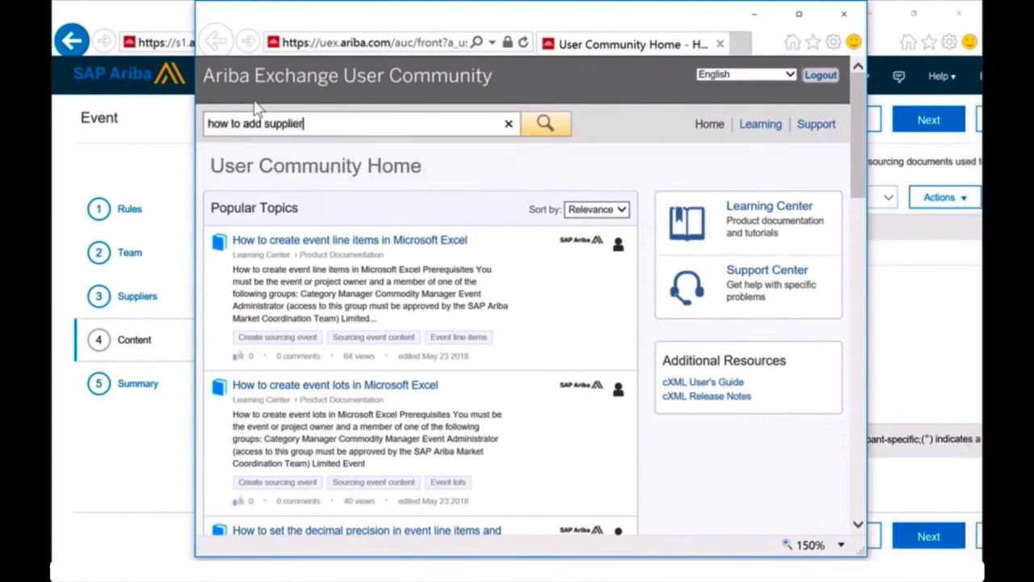
text( profile questionnaire content)
key(Return)
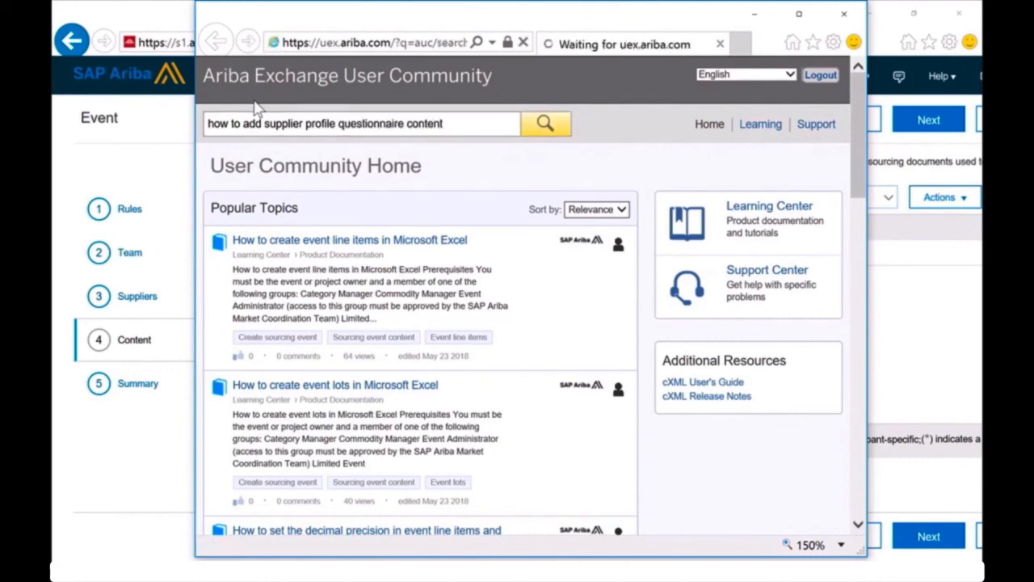